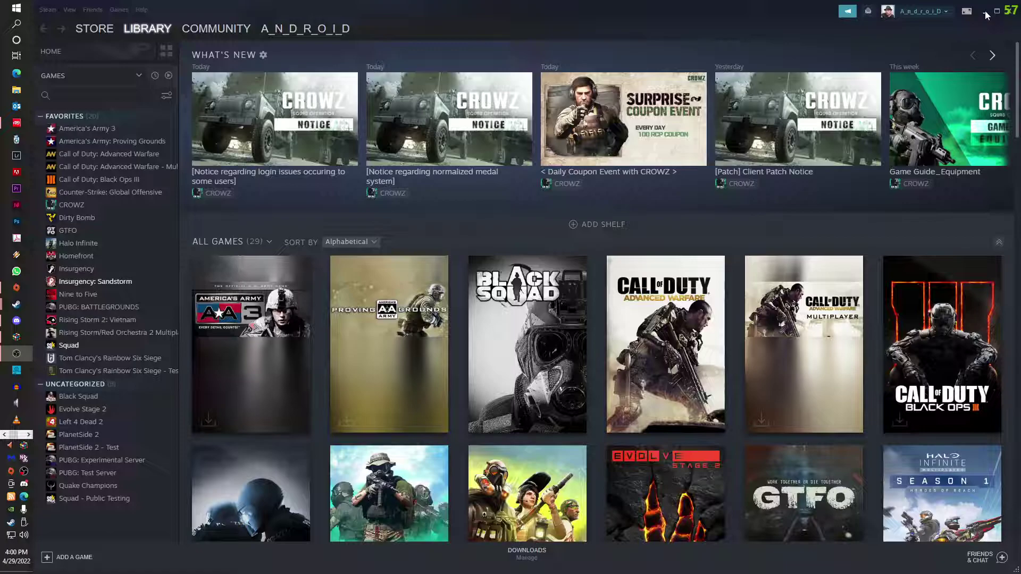
Minimize the Steam game library window so the Windows desktop shows
left_click(985, 12)
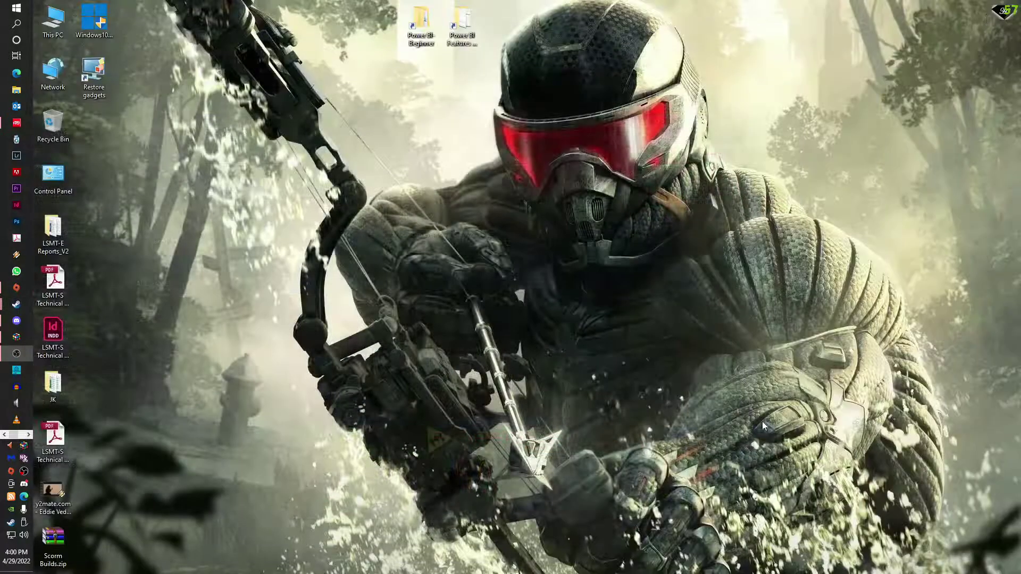
right_click(147, 213)
left_click(182, 343)
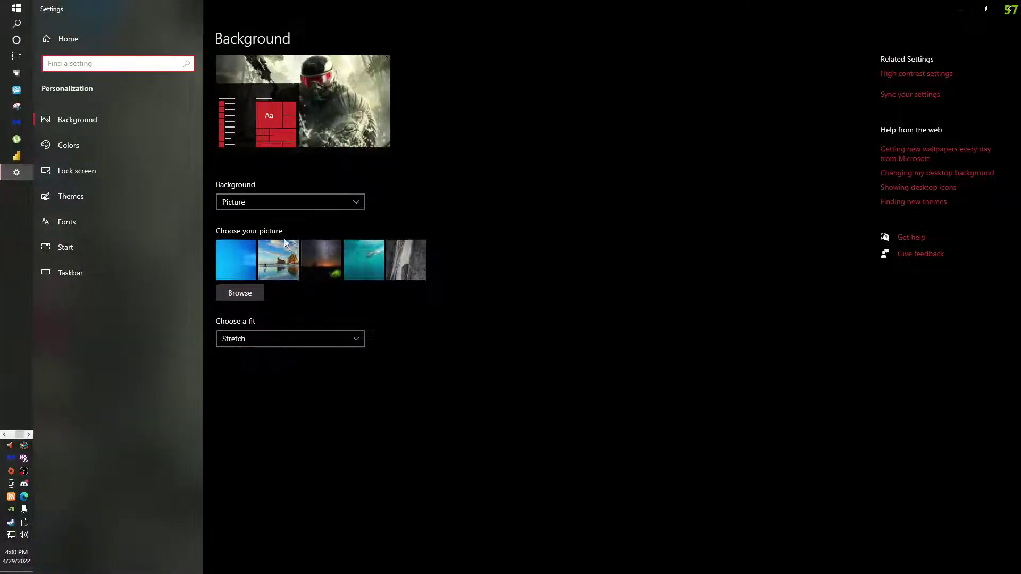
left_click(279, 203)
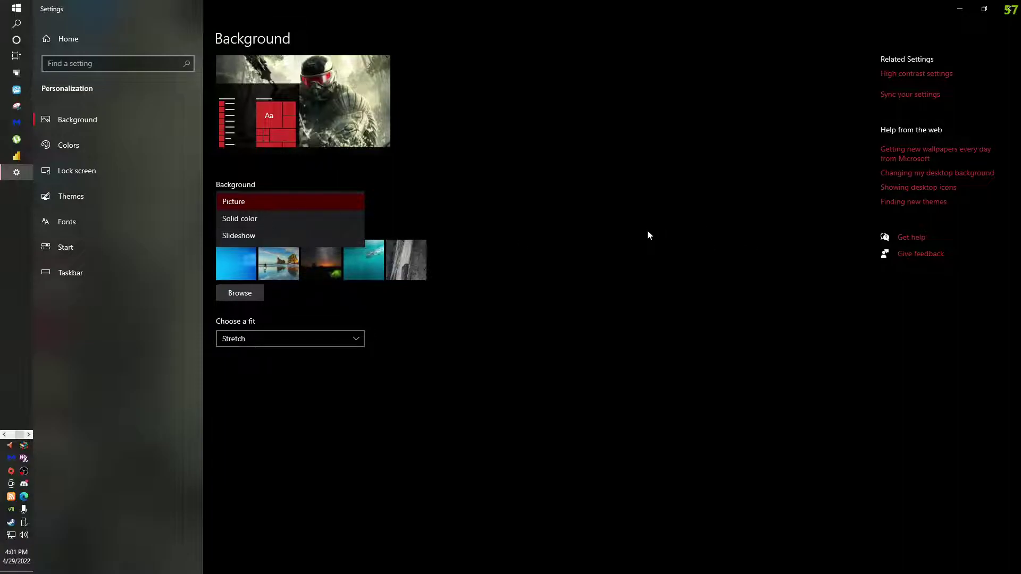
left_click(563, 237)
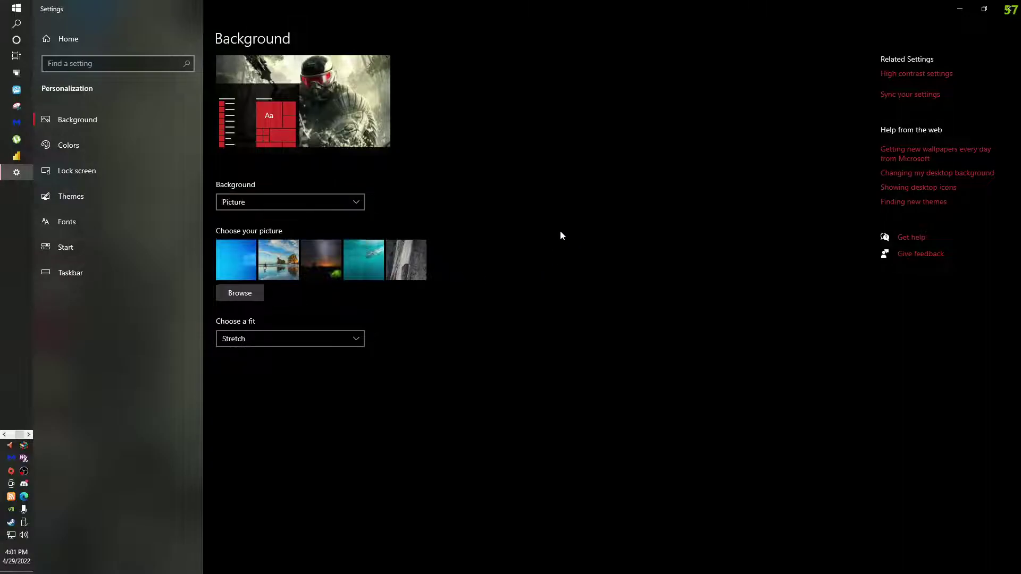
left_click(1013, 6)
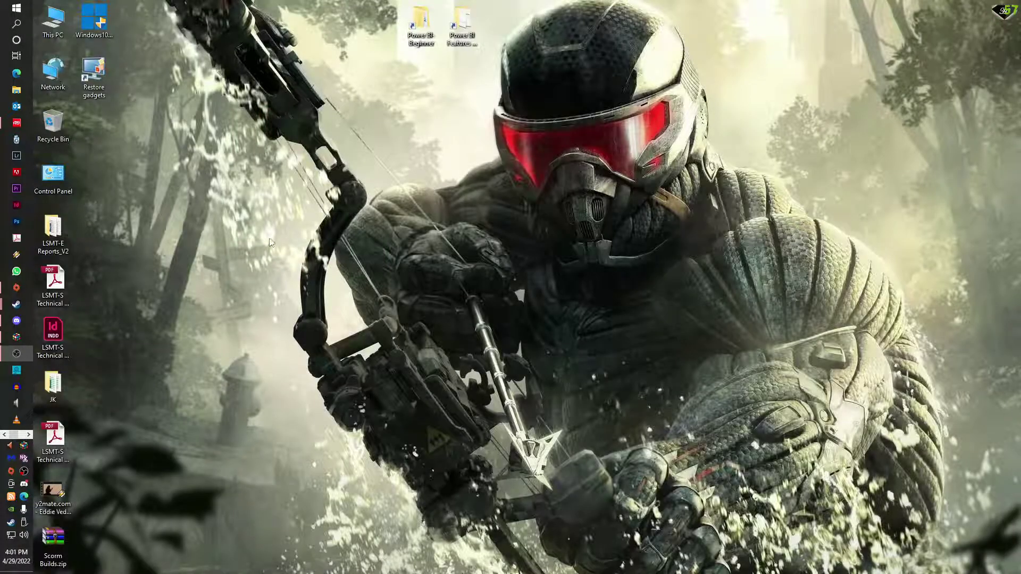
Open Edge and search Google for '21h2 windows update'
left_click(16, 73)
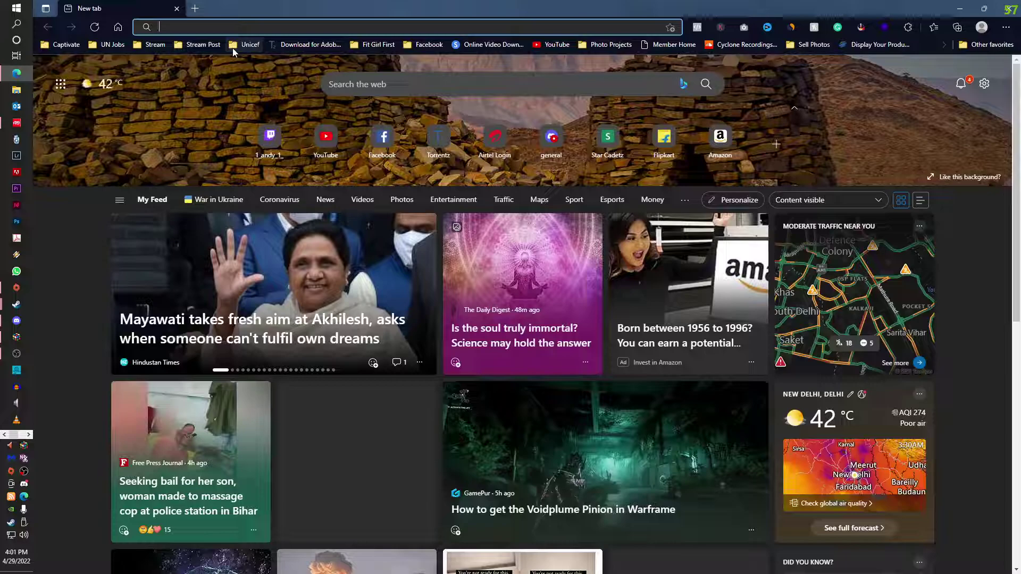
type("21")
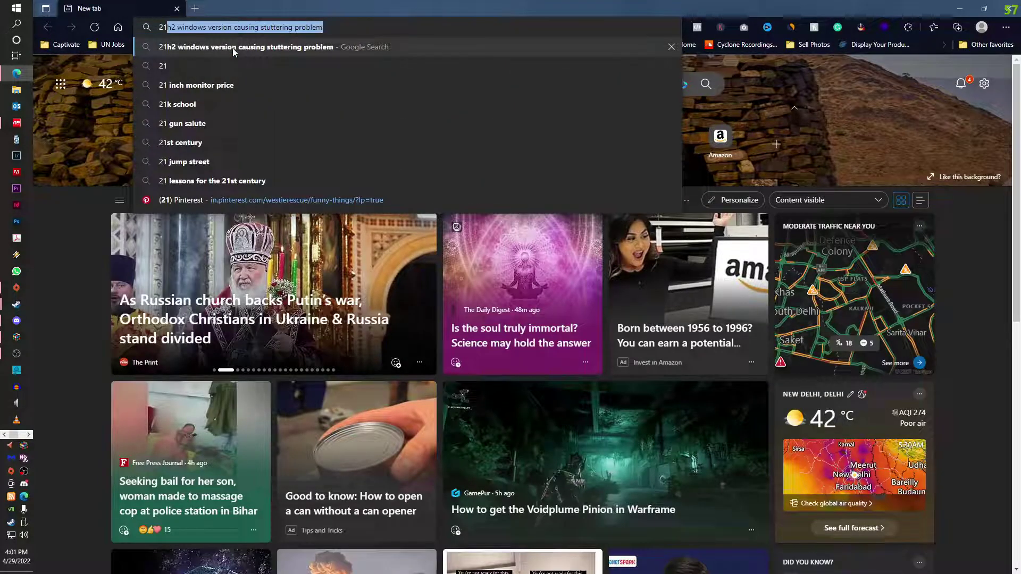
type("h2")
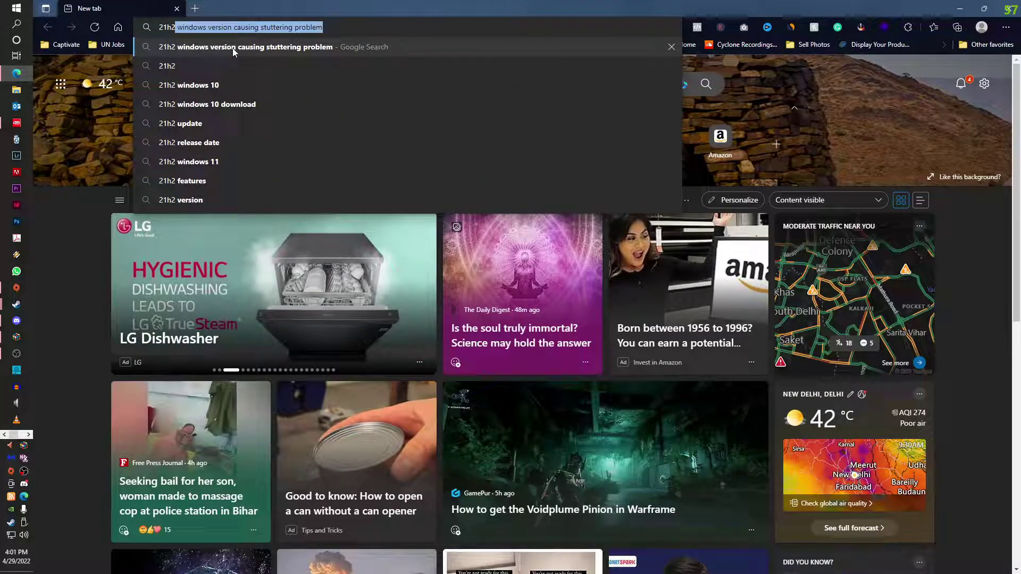
type(" wi")
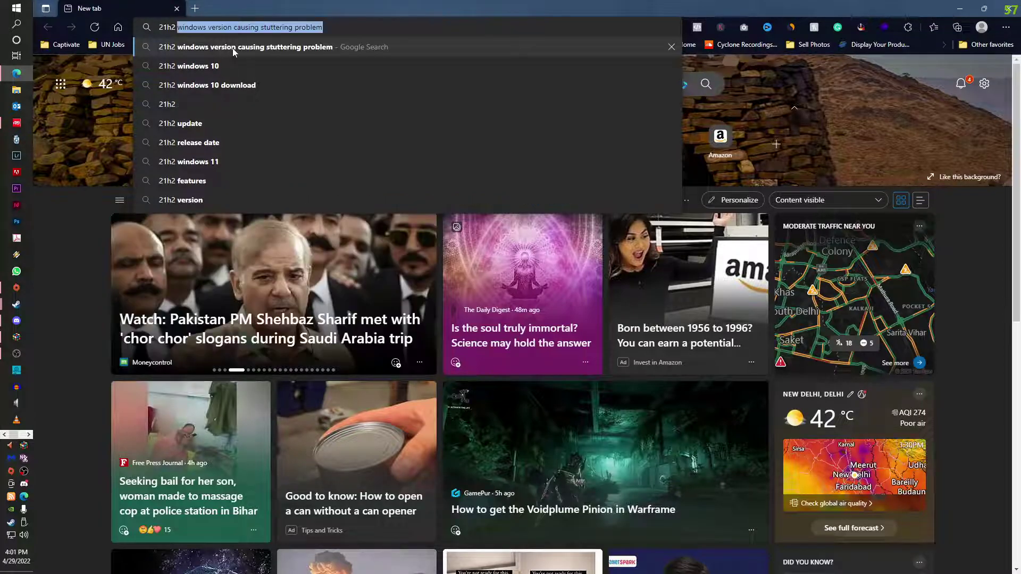
type("ndows u")
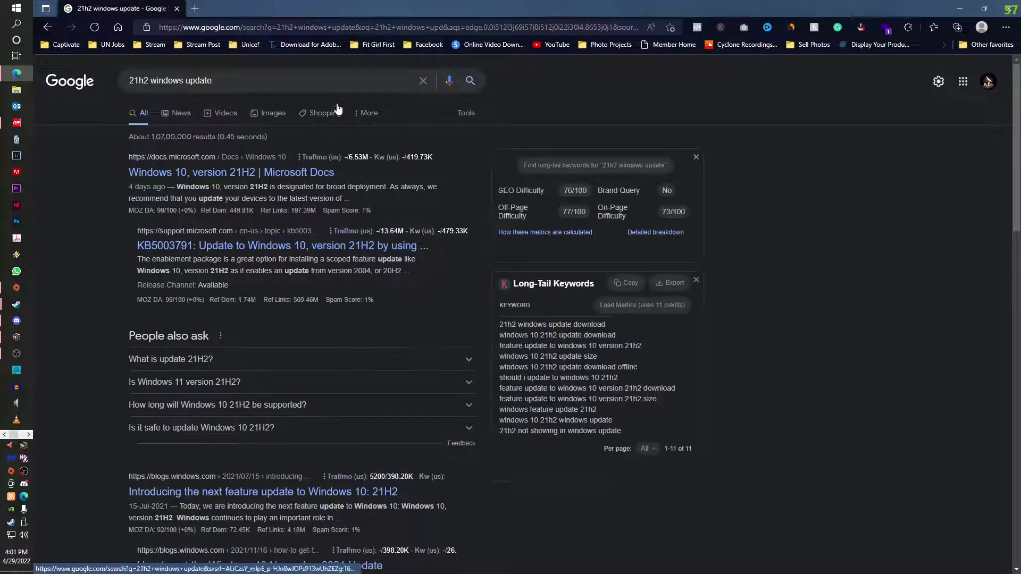
mouse_move(361, 208)
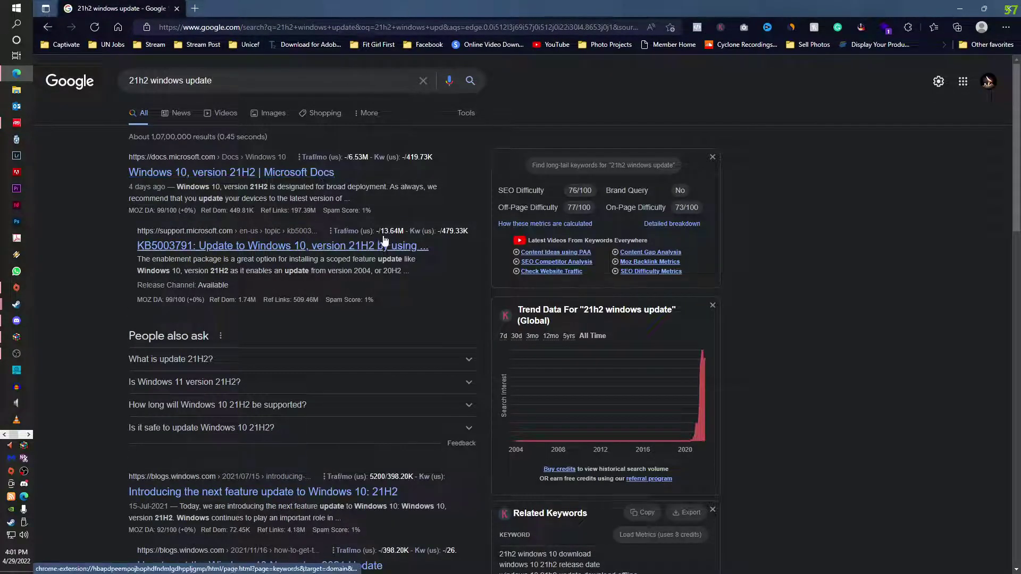
Open the KB5003791 Windows 10 version 21H2 support article and scroll through it and back up
left_click(371, 247)
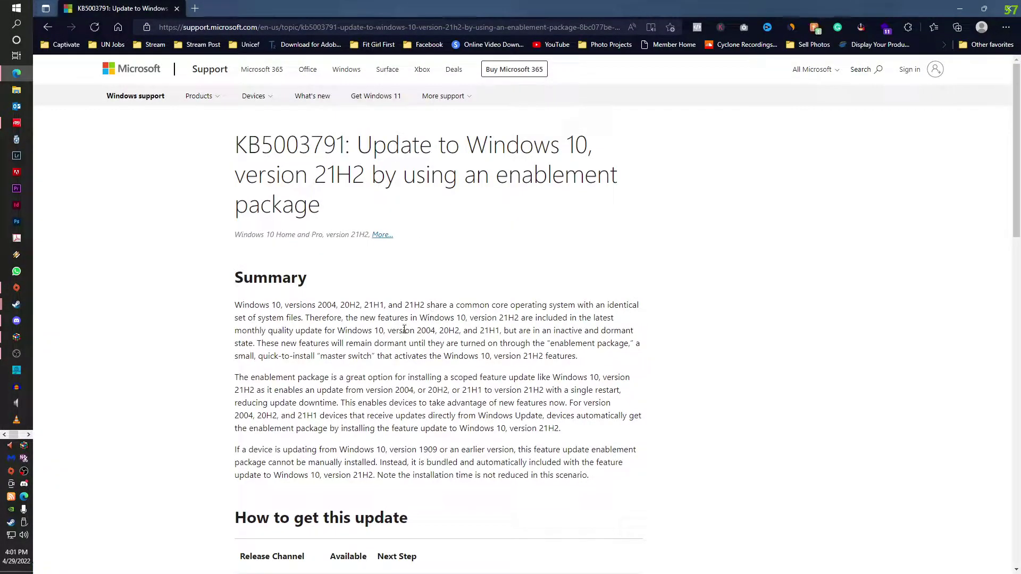
scroll(405, 327, "down", 5)
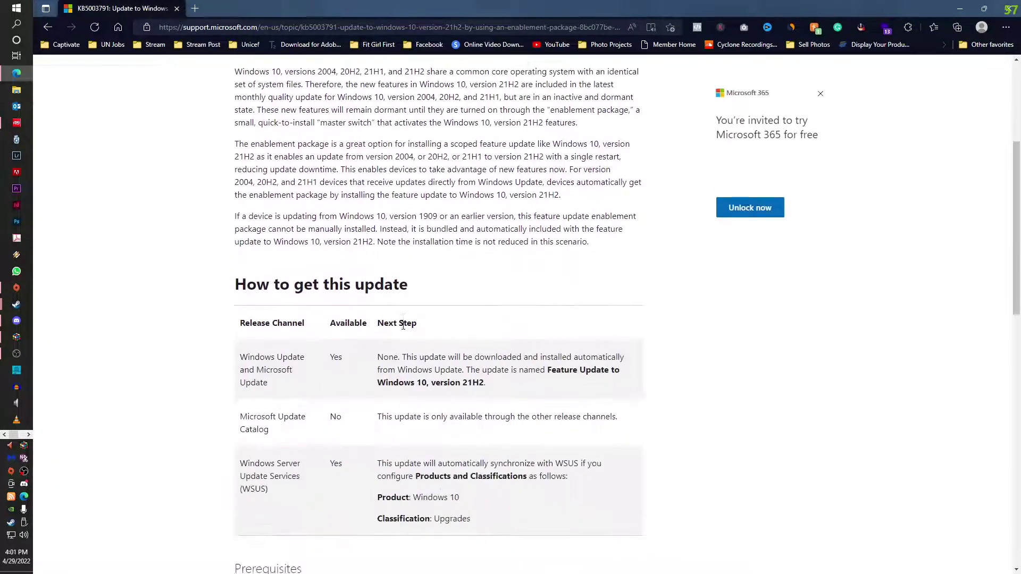
scroll(403, 325, "down", 6)
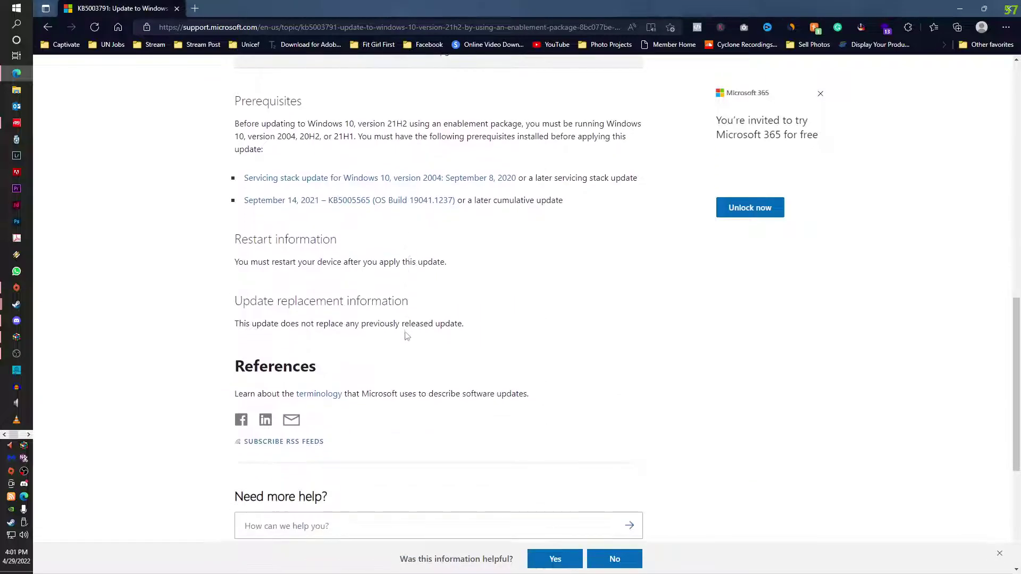
scroll(409, 341, "up", 3)
scroll(409, 341, "up", 3)
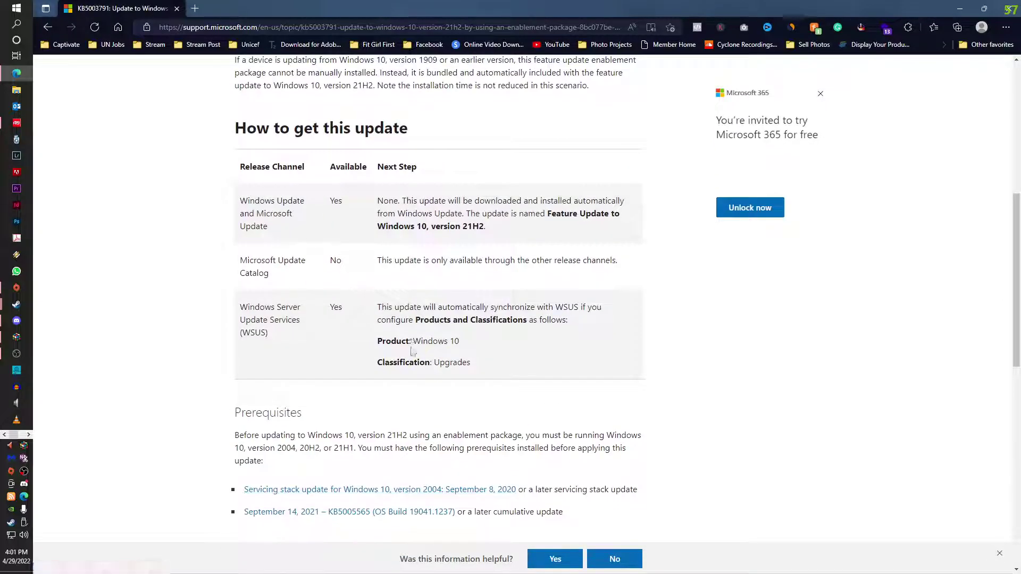
scroll(411, 356, "up", 3)
scroll(412, 359, "up", 5)
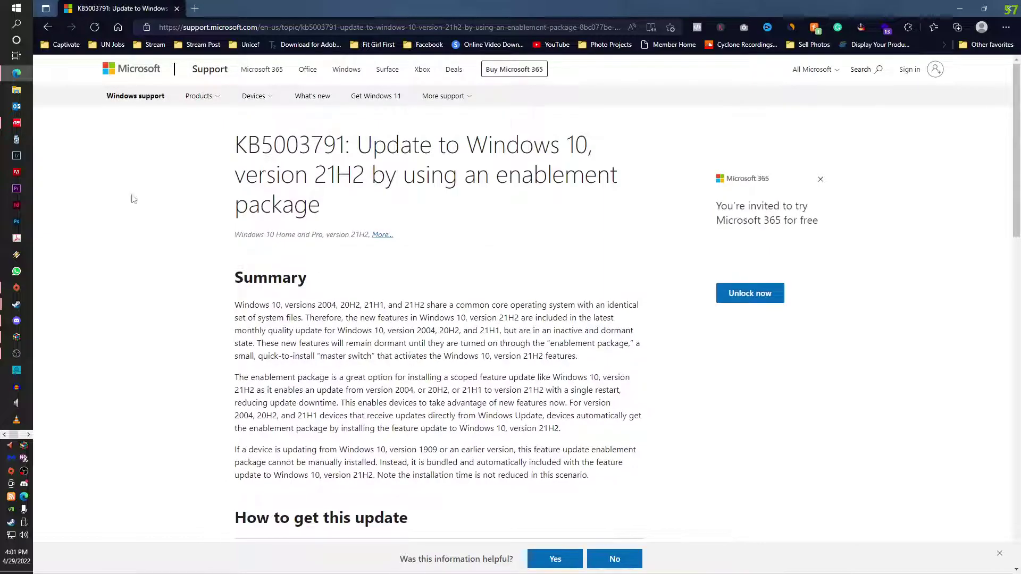
Go back to the results and open the Windows 10, version 21H2 Docs page to check known issues
left_click(47, 31)
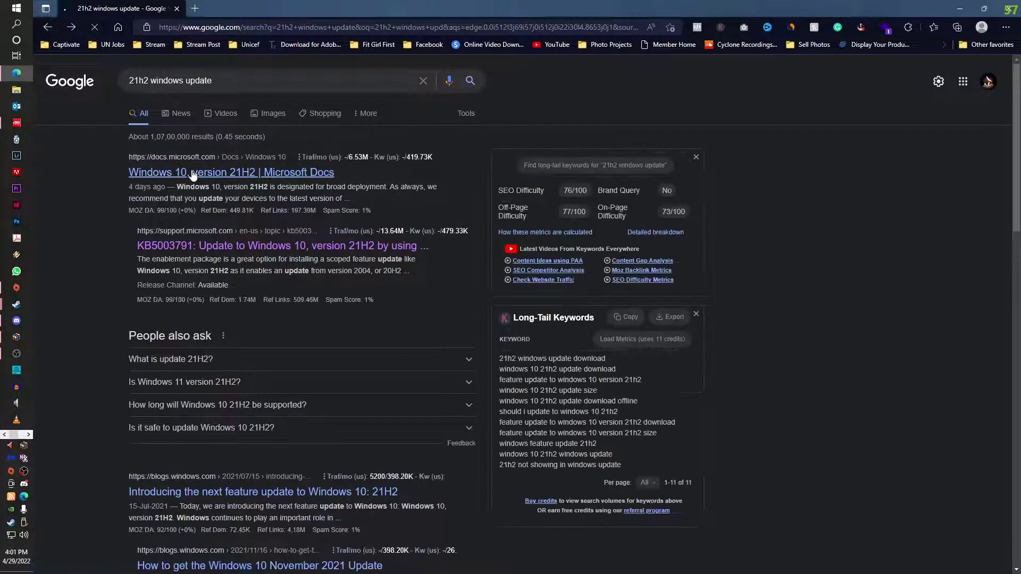
left_click(193, 172)
scroll(602, 302, "down", 3)
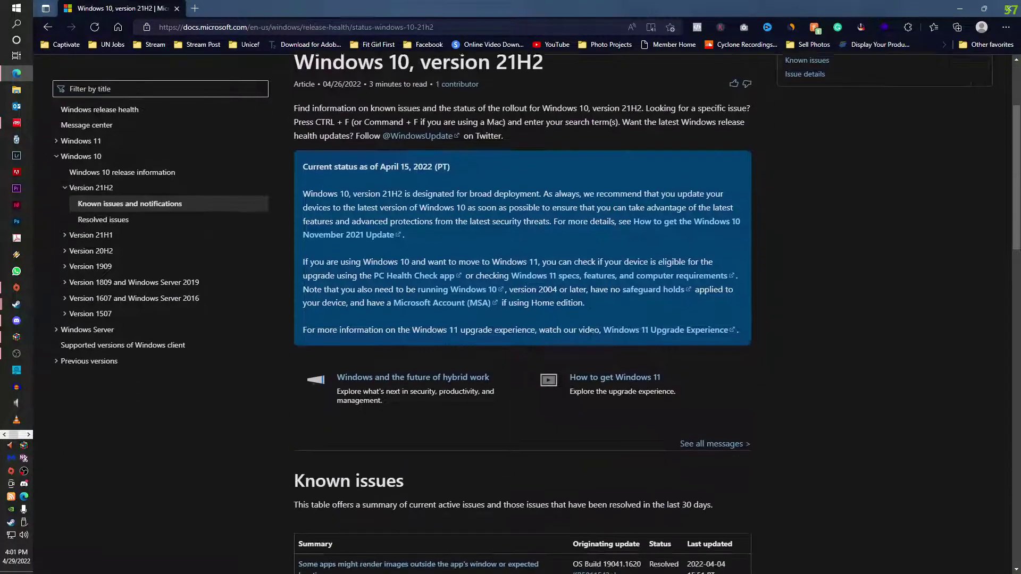
scroll(602, 302, "down", 1)
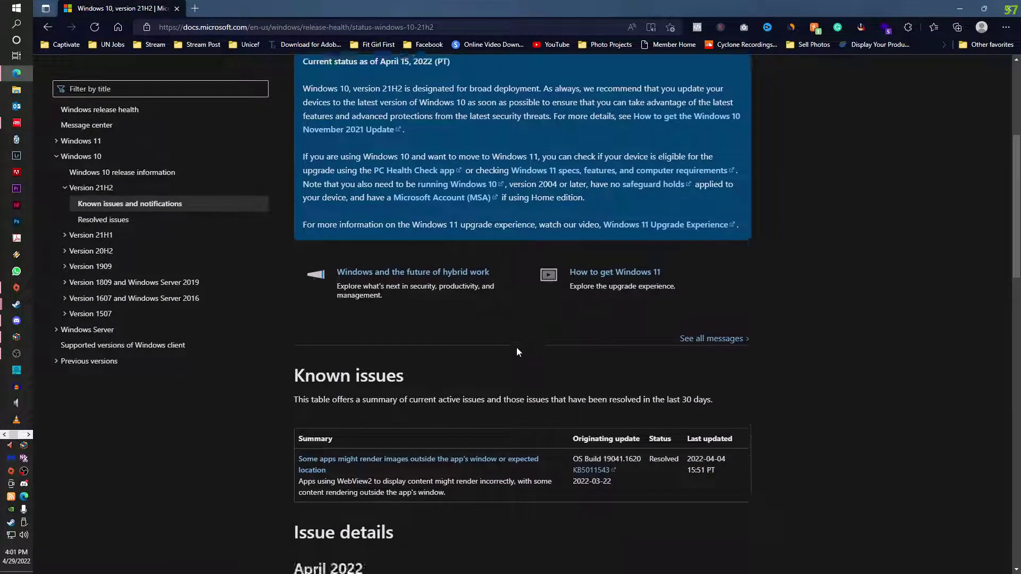
scroll(517, 351, "up", 3)
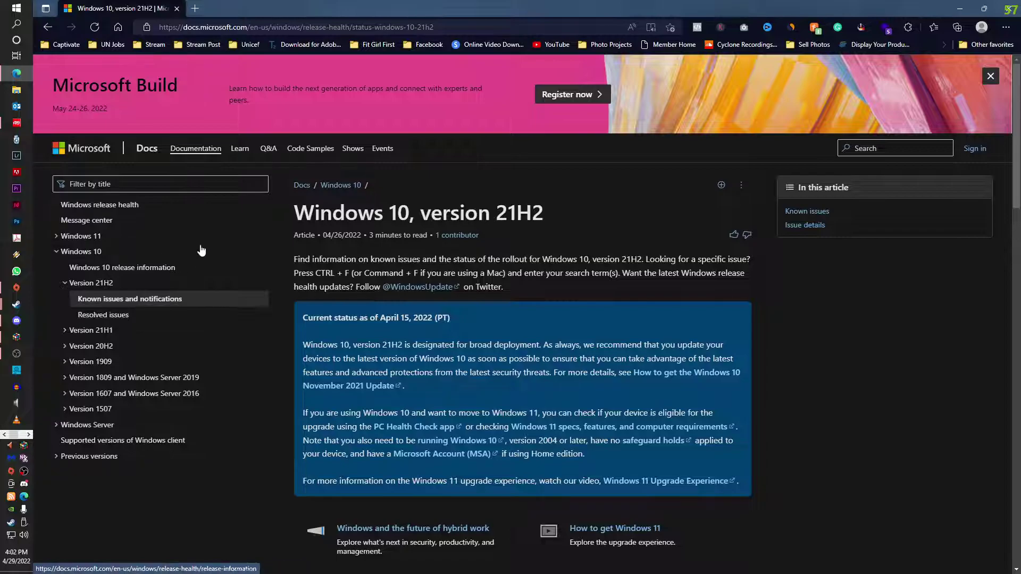
Open the bookmarked PCMag article on the April update causing game stutter
left_click(44, 27)
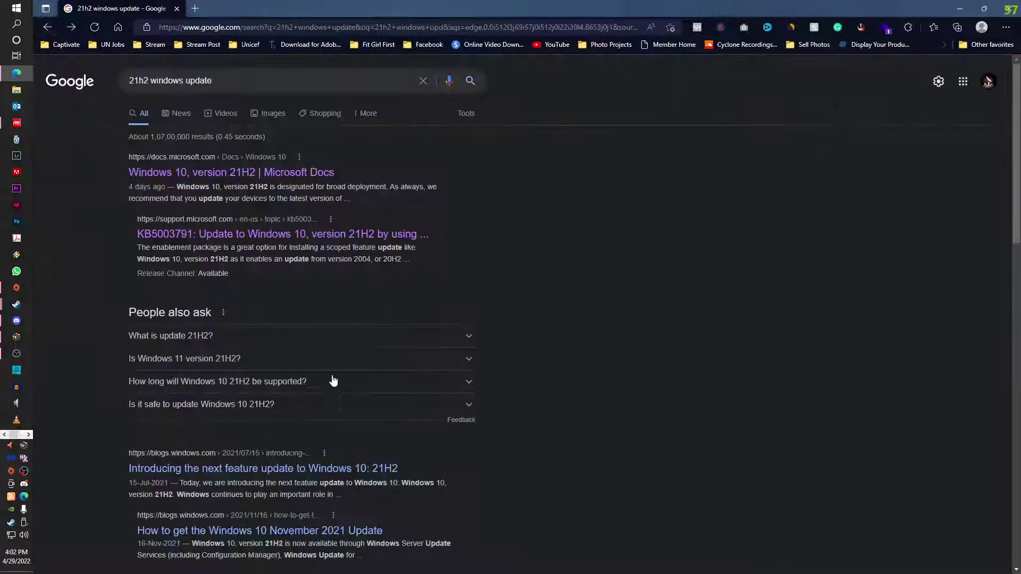
left_click(205, 45)
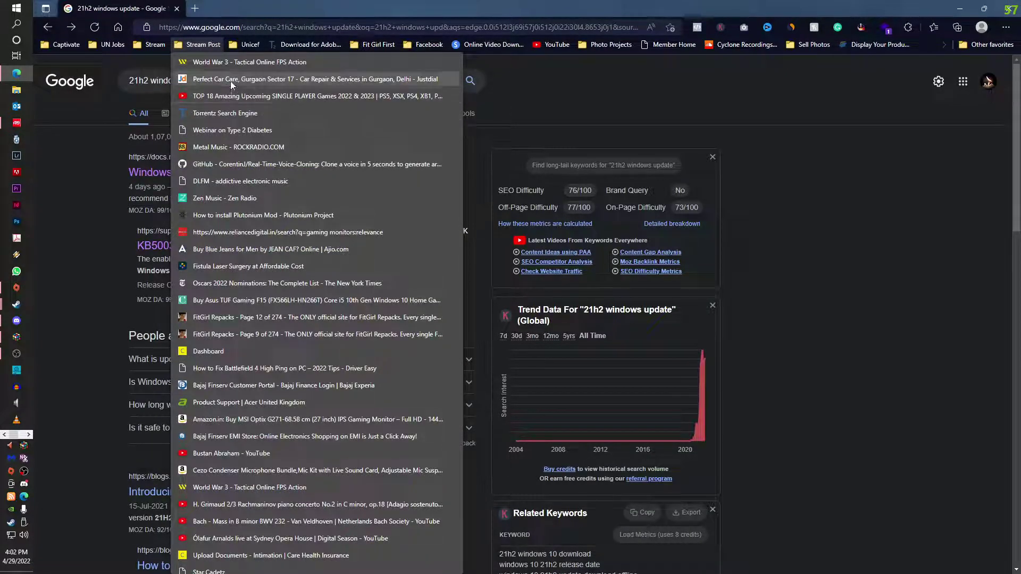
mouse_move(155, 47)
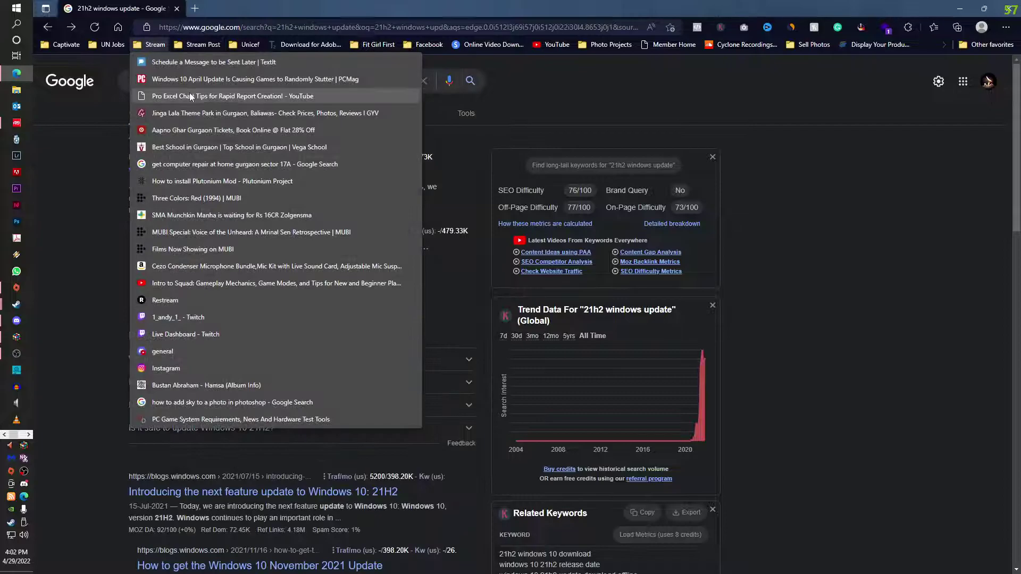
left_click(176, 79)
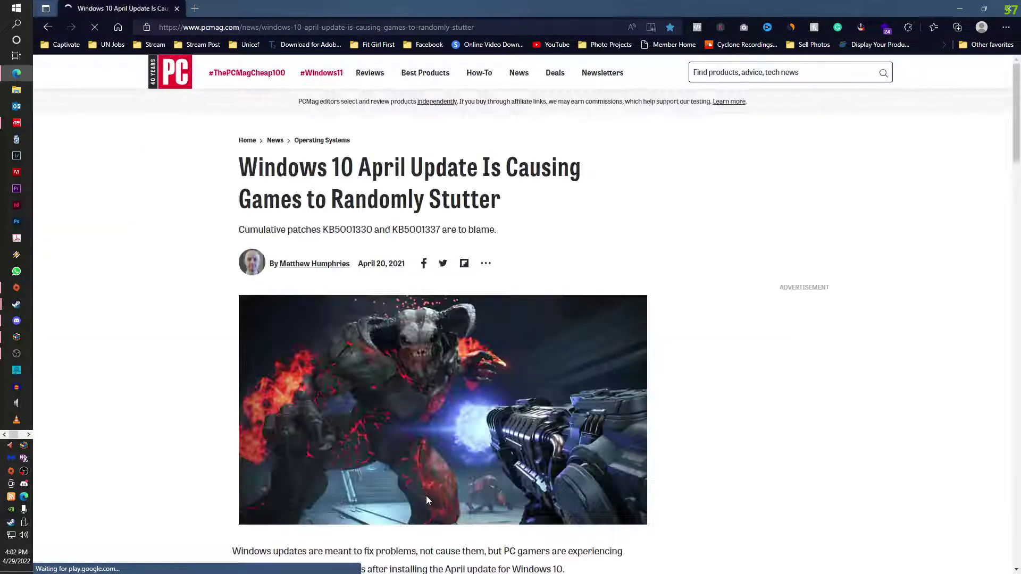
scroll(426, 496, "down", 7)
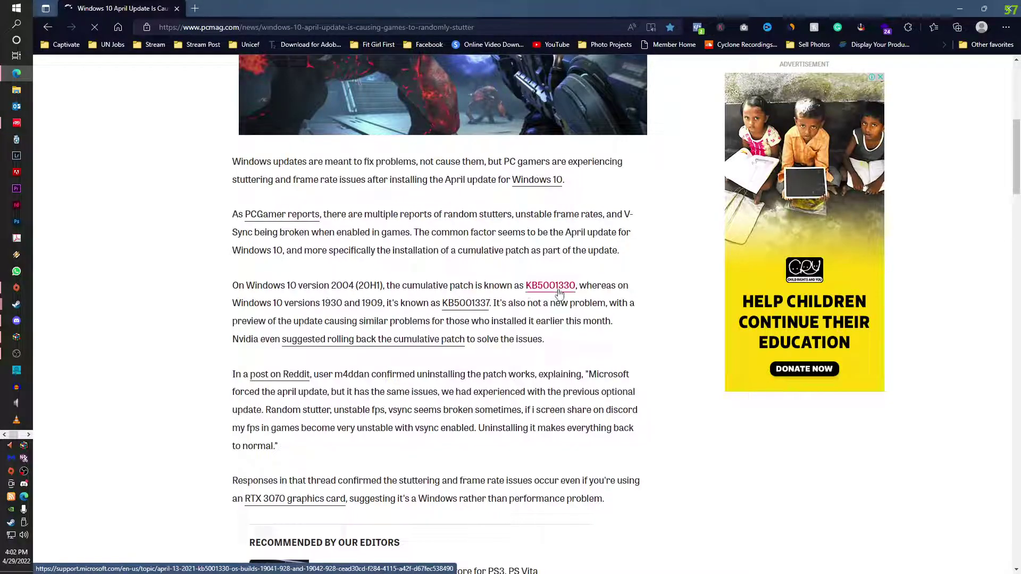
Highlight version number 1909 in the article, then bring up the Start menu
double_click(325, 304)
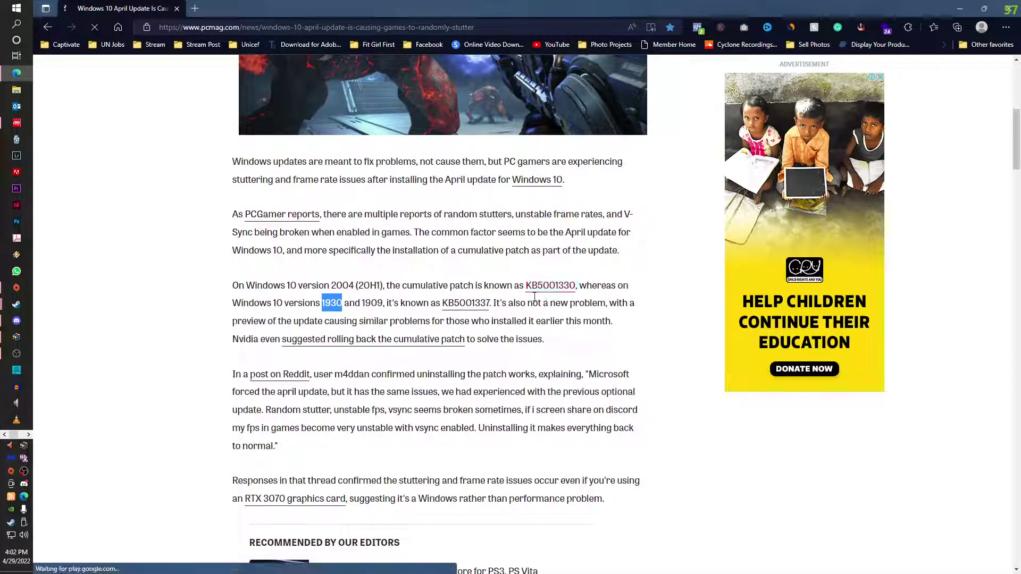
left_click_drag(363, 304, 377, 306)
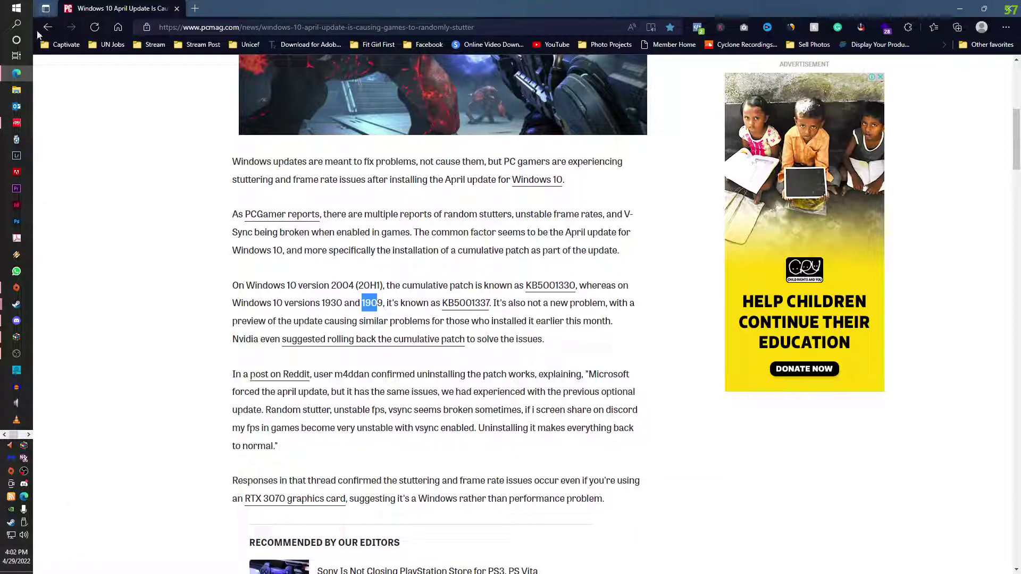
left_click(24, 27)
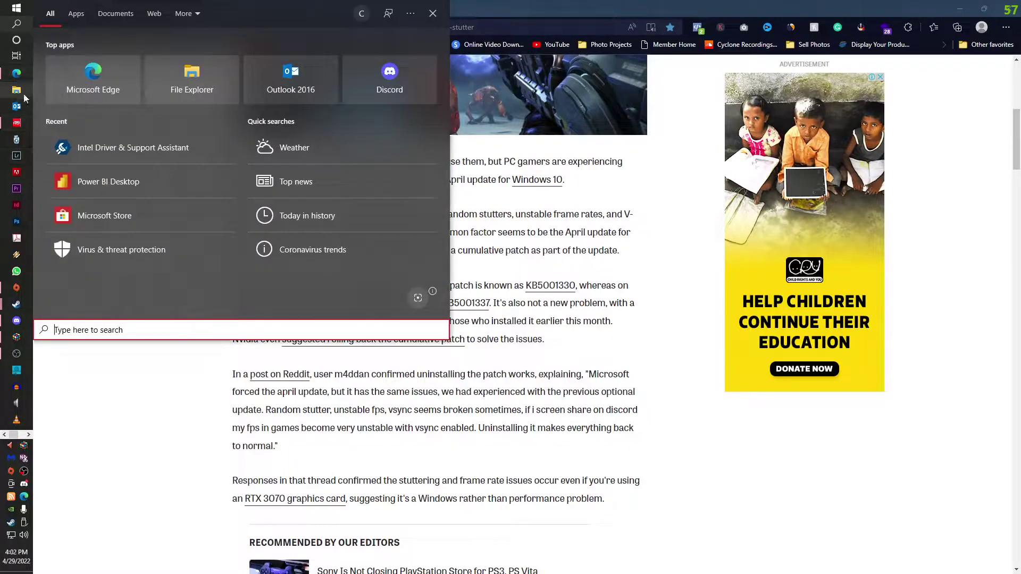
left_click(16, 7)
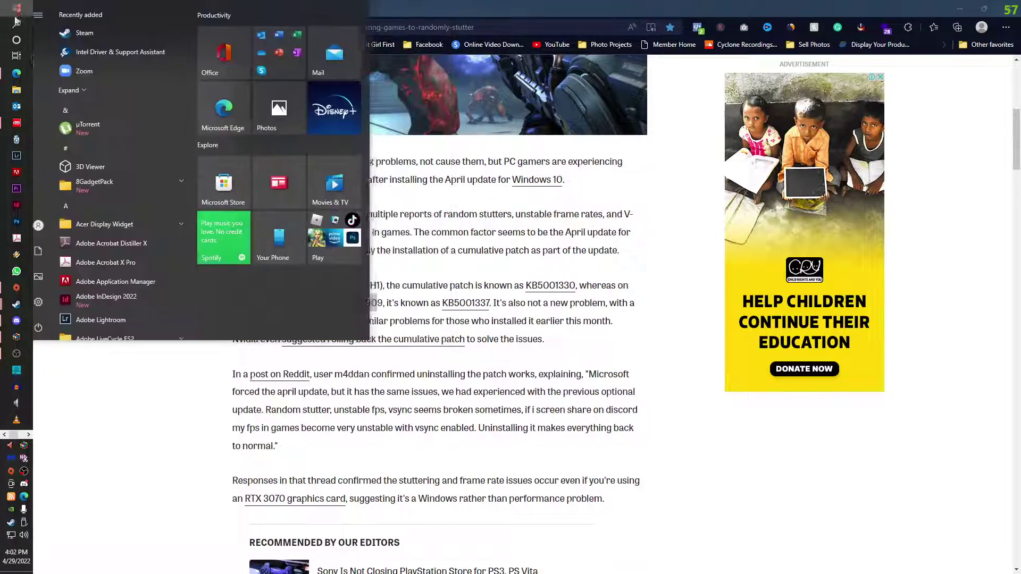
In Settings' Update & Security, check Advanced options, then view the installed update history
left_click(47, 302)
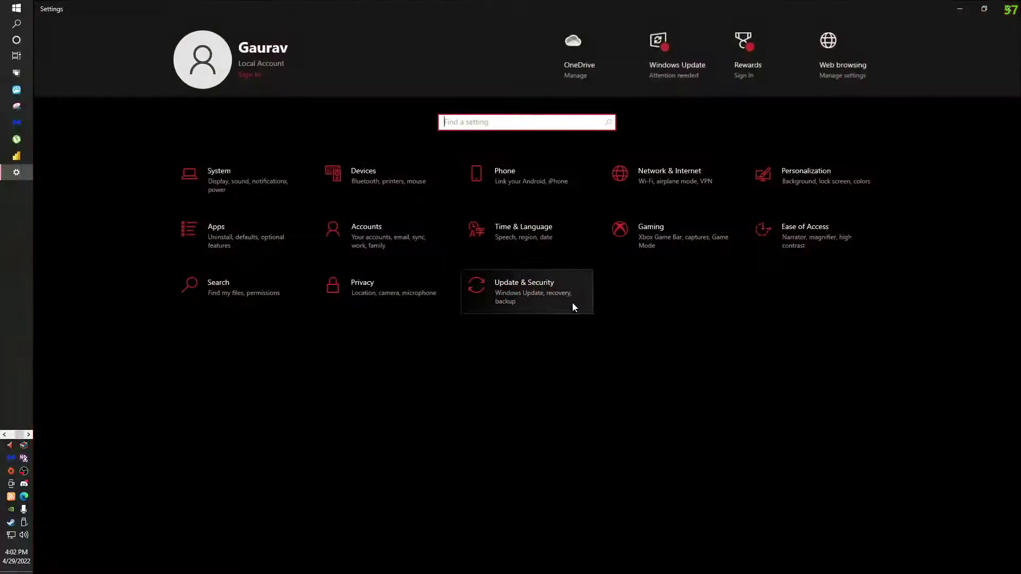
left_click(547, 287)
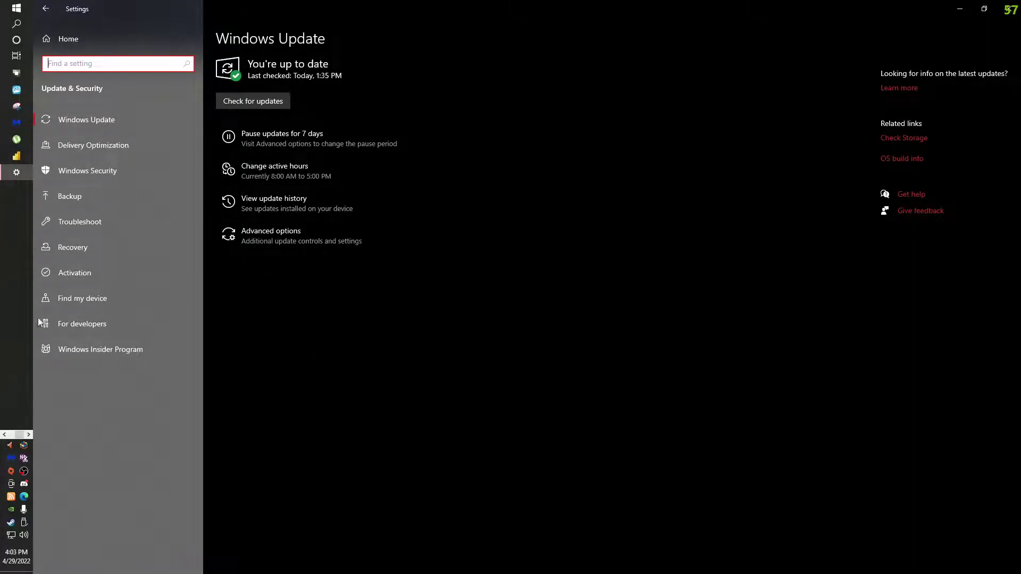
left_click(274, 243)
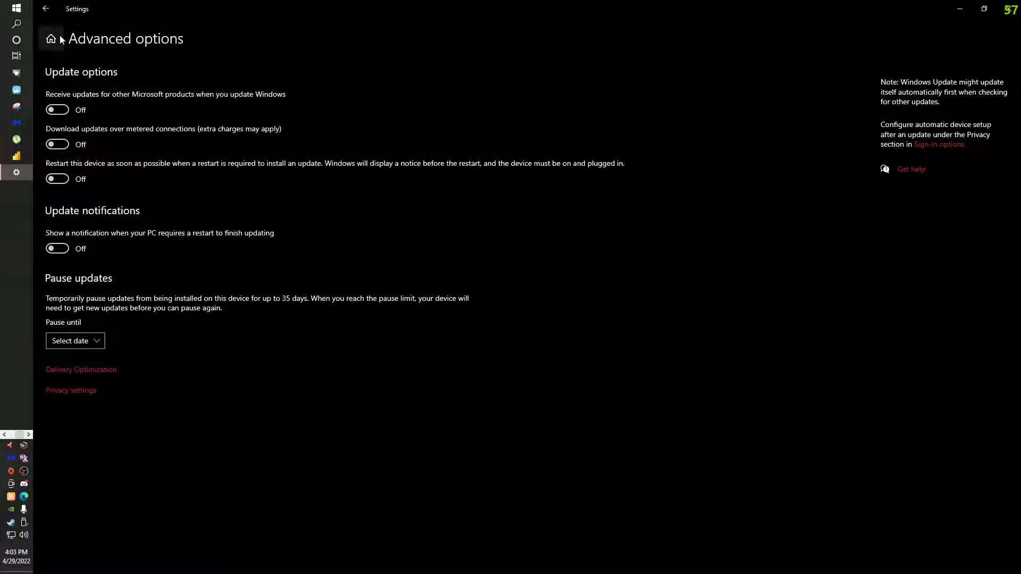
left_click(45, 8)
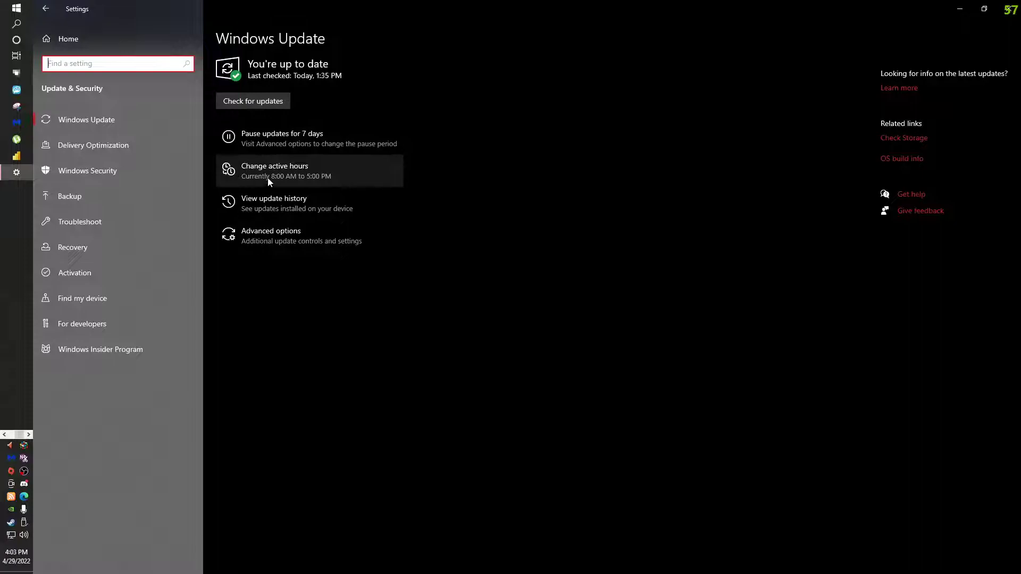
left_click(274, 203)
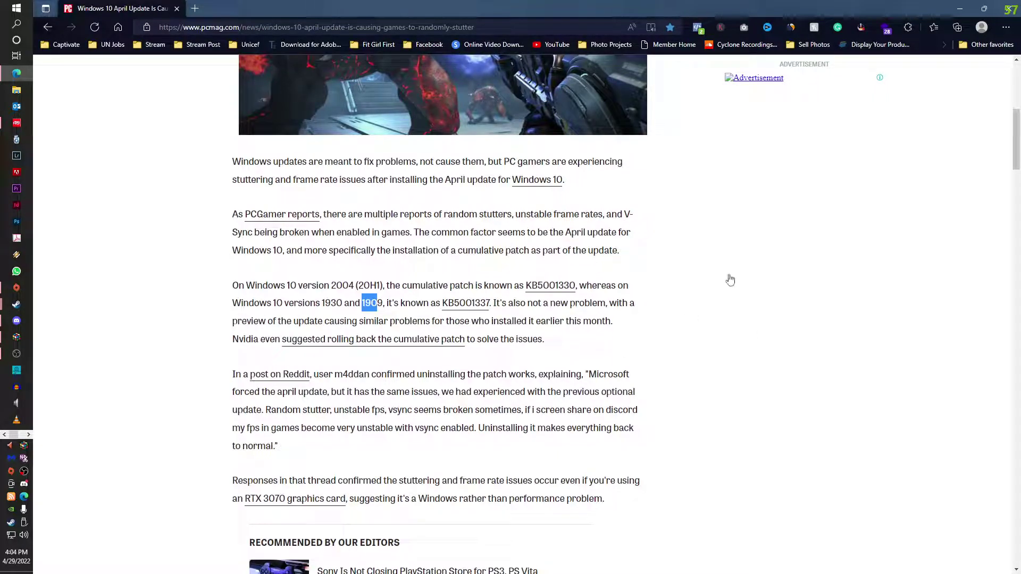
Compare update history with the PCMag article across virtual desktops, close Edge, return to Windows Update
key("ctrl+super+Left")
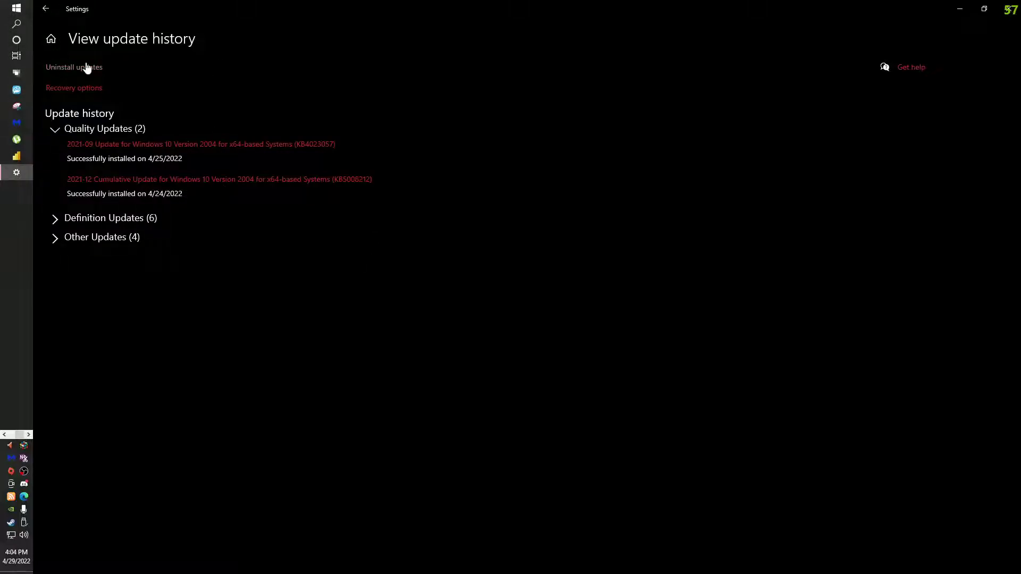
key("ctrl+super+Right")
key("ctrl+super+Left")
key("ctrl+super+Right")
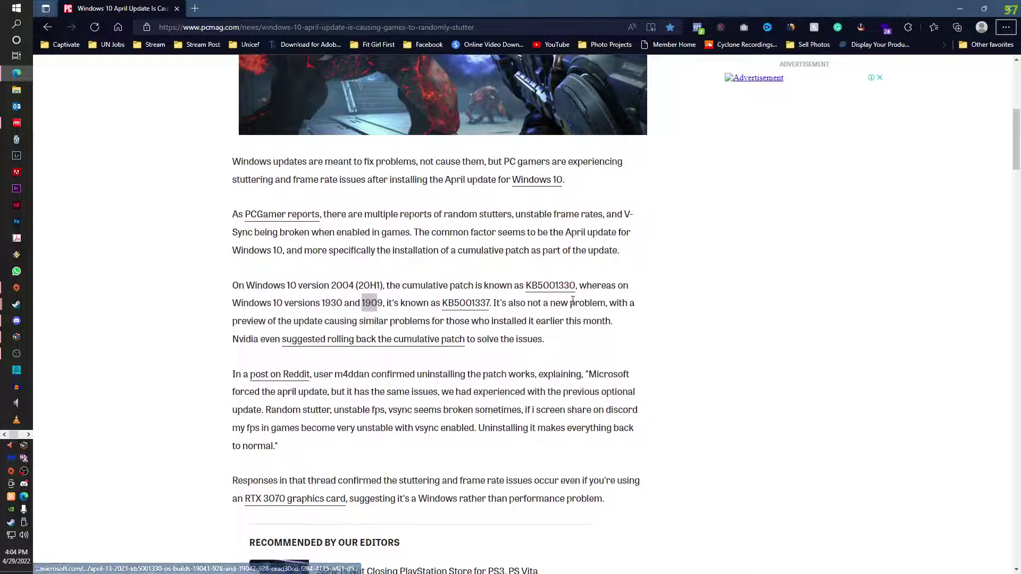
left_click(1014, 5)
left_click(45, 8)
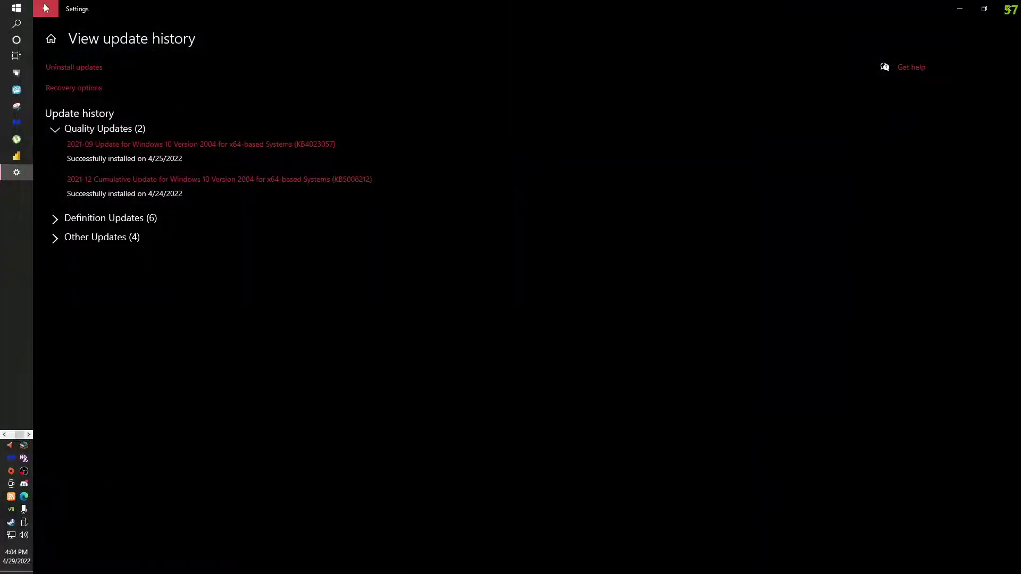
Search Settings for 'game mode' and open the Game Mode page, confirming it is On
left_click(136, 63)
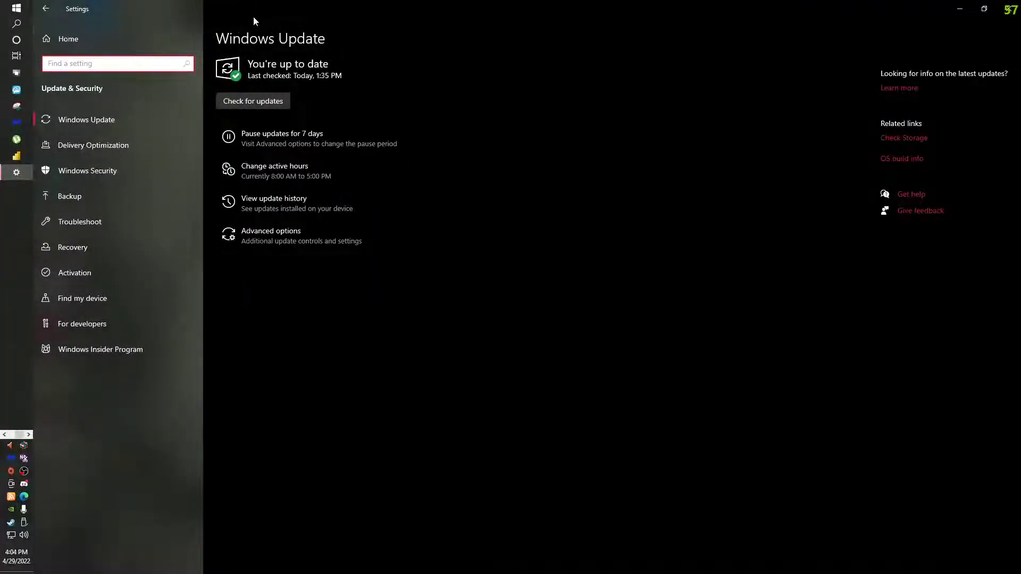
type("game mo")
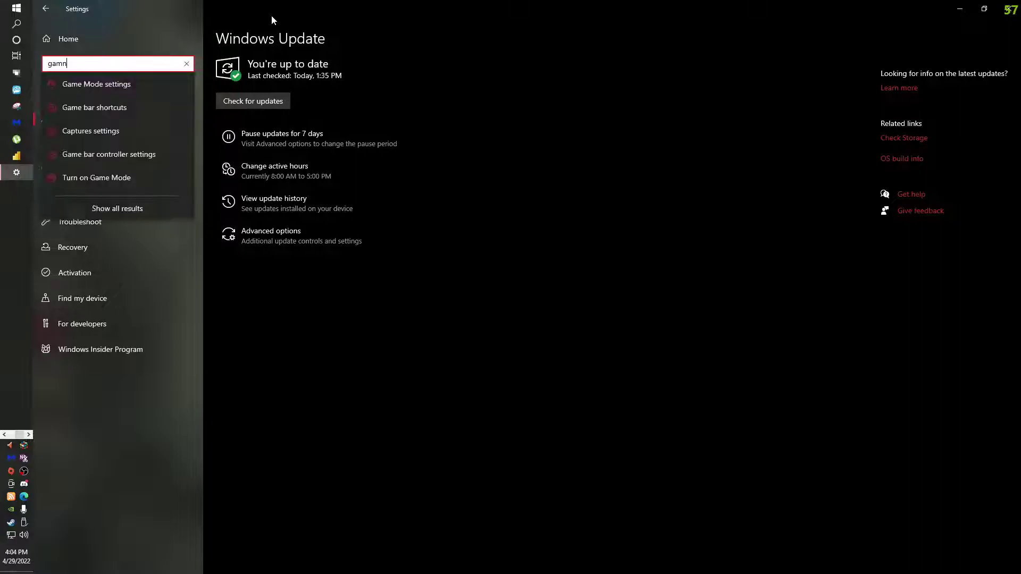
type("d")
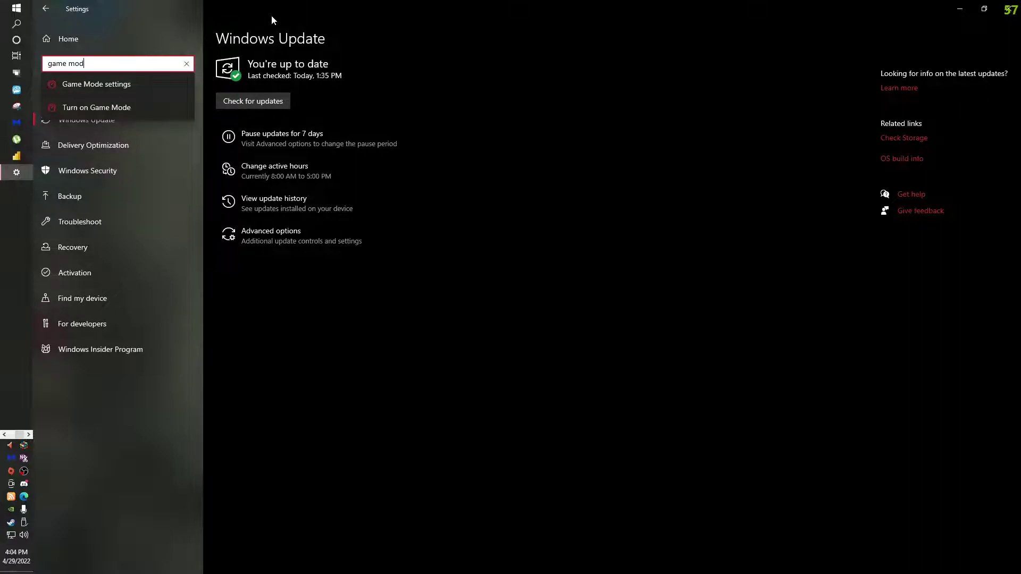
left_click(126, 85)
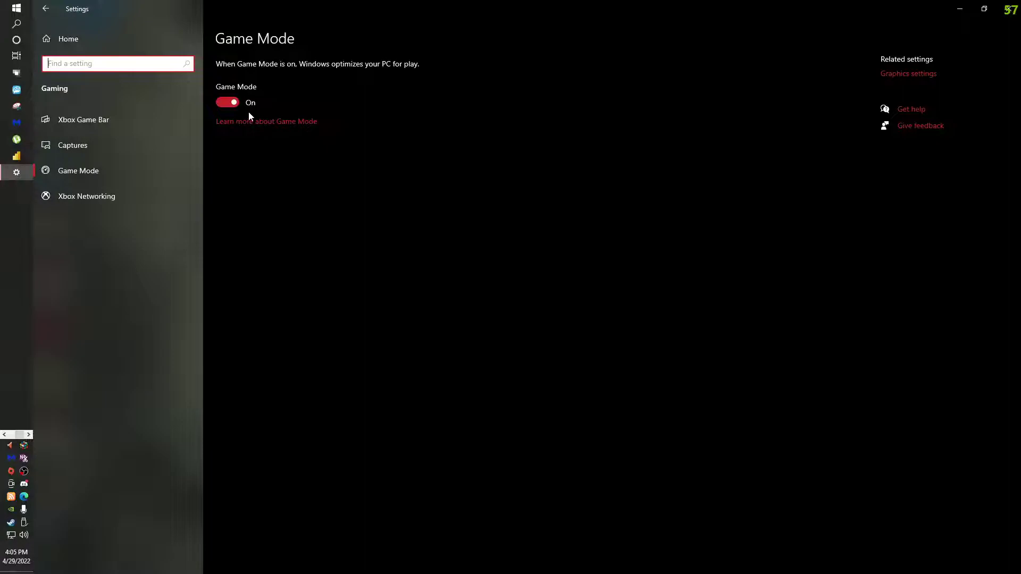
Through the desktop's Personalize option, set the background type to Picture, then close Settings
left_click(960, 8)
right_click(141, 274)
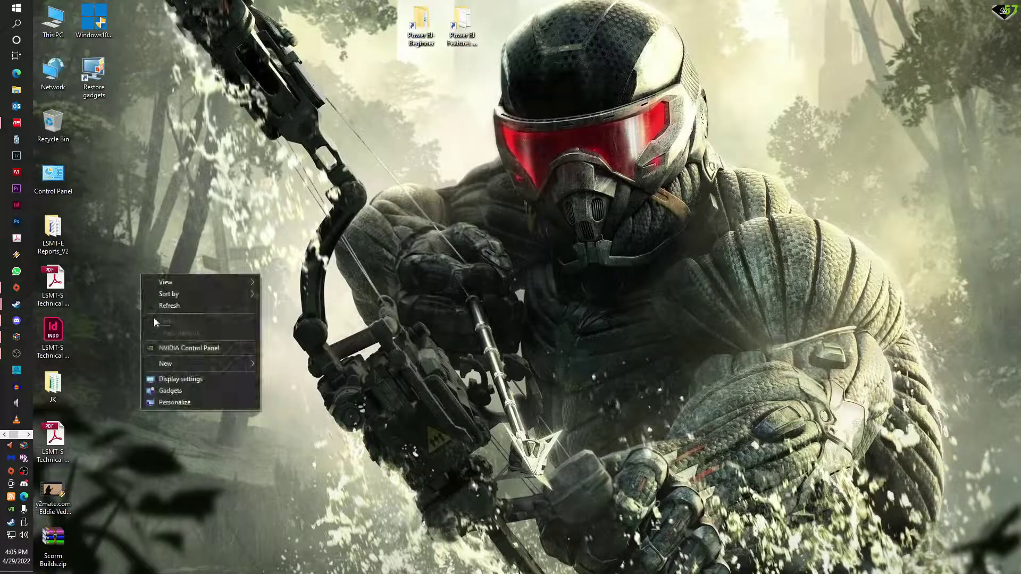
left_click(181, 397)
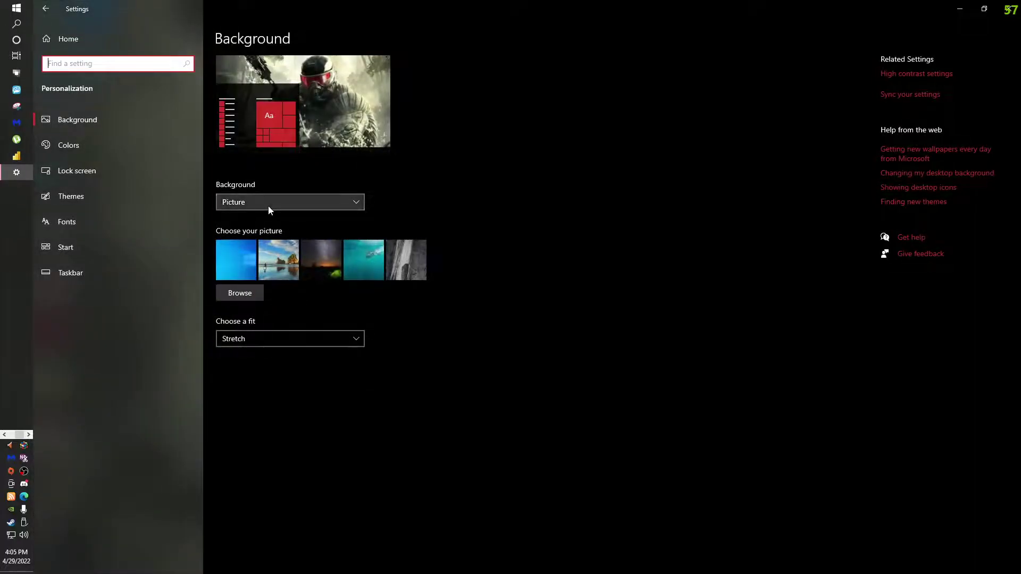
left_click(268, 205)
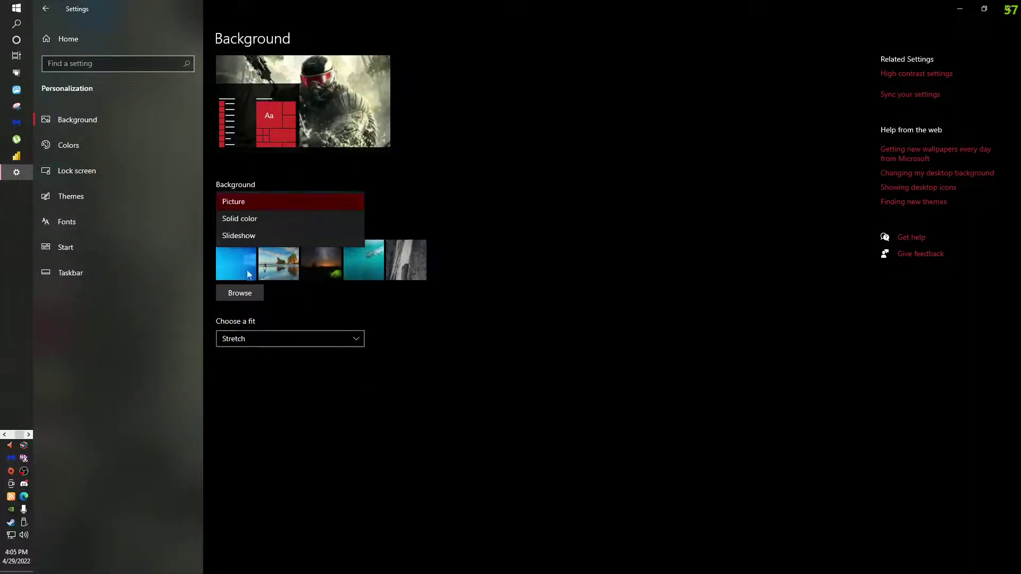
left_click(664, 191)
left_click(1009, 8)
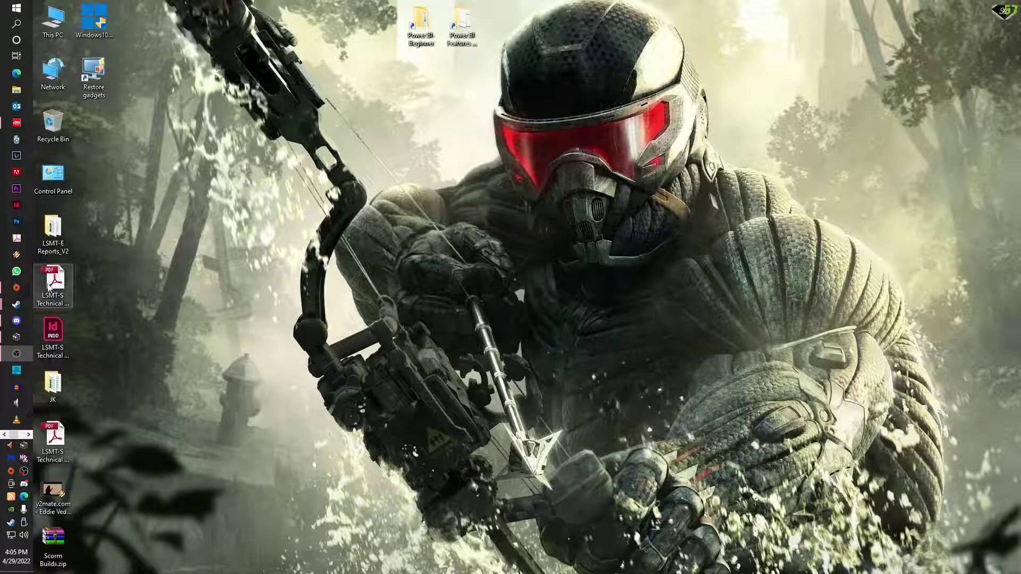
Bring Steam's library forward and choose Play on Insurgency: Sandstorm
mouse_move(16, 304)
left_click(80, 270)
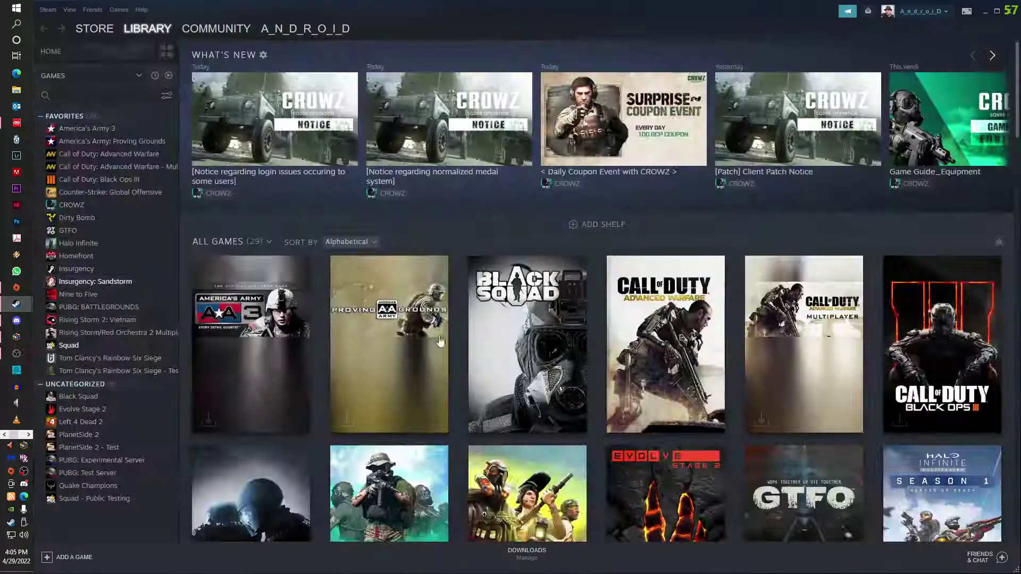
right_click(111, 285)
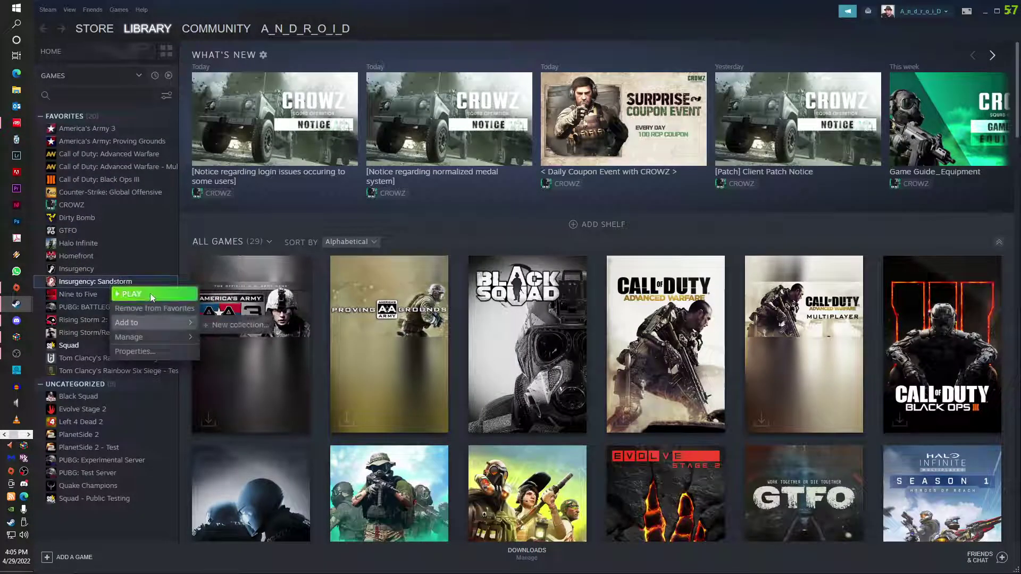
left_click(134, 297)
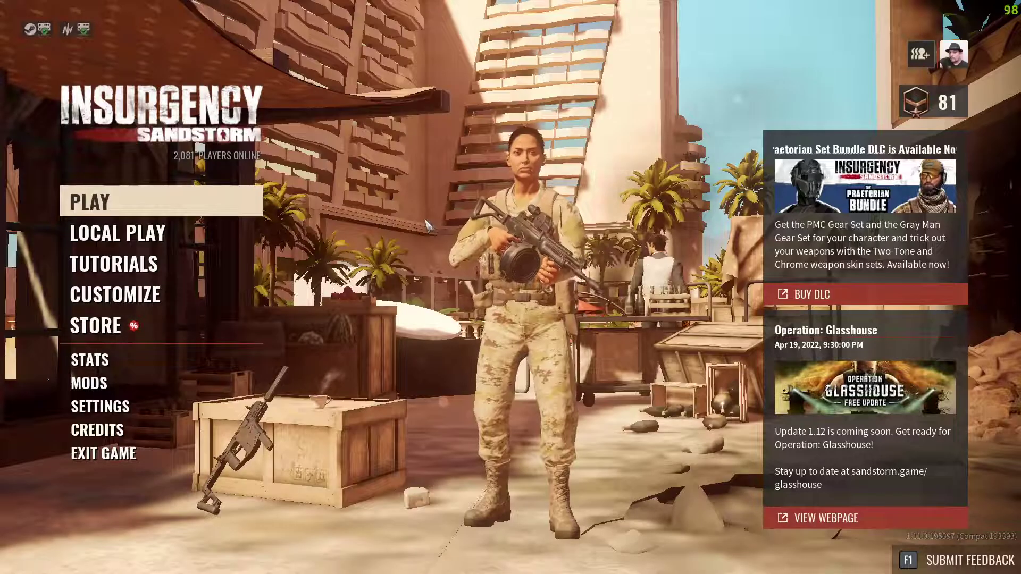
Open Insurgency: Sandstorm's Video settings to confirm Vertical Sync is on at 1920x1080 fullscreen
left_click(121, 409)
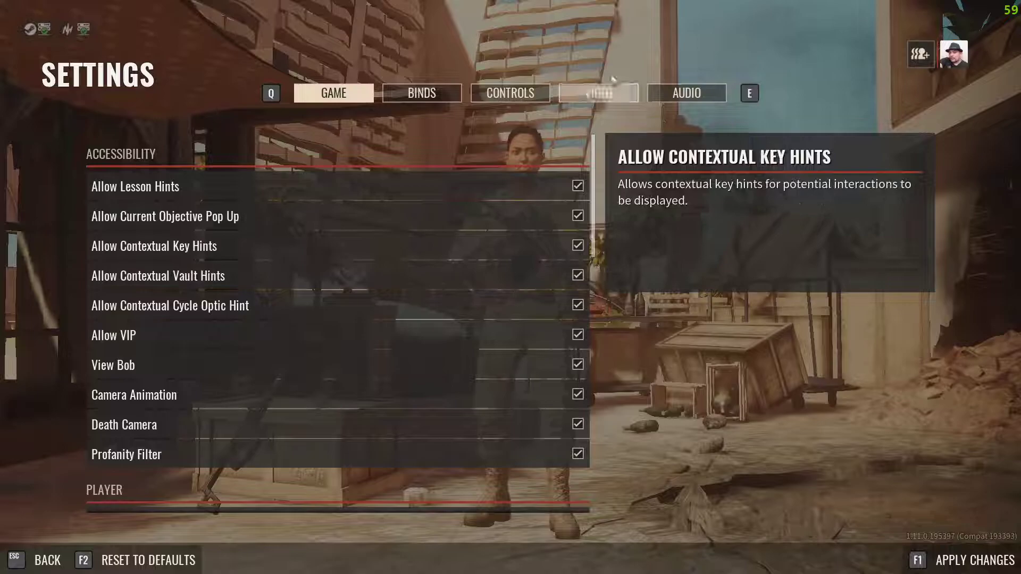
left_click(619, 96)
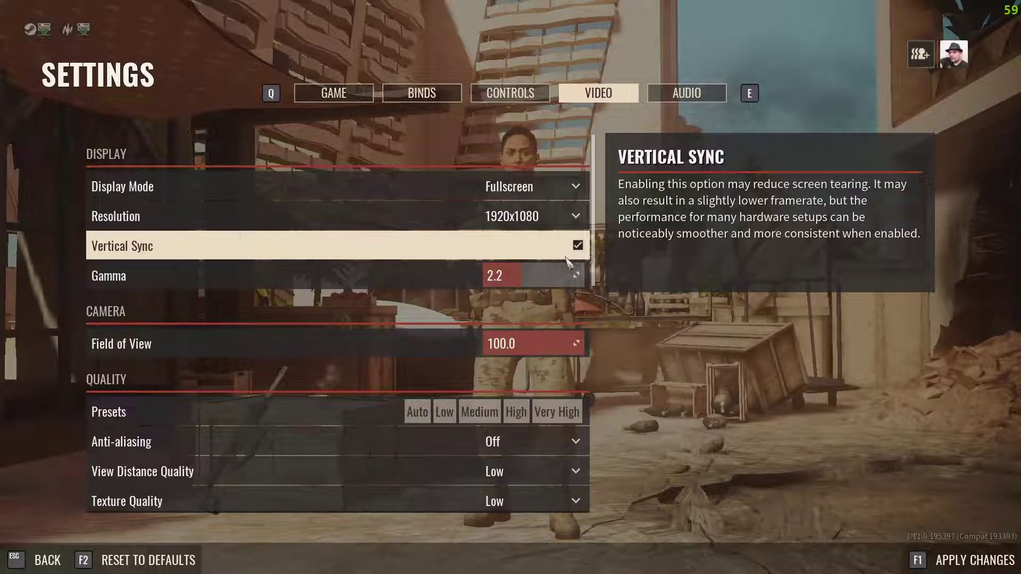
scroll(506, 319, "down", 5)
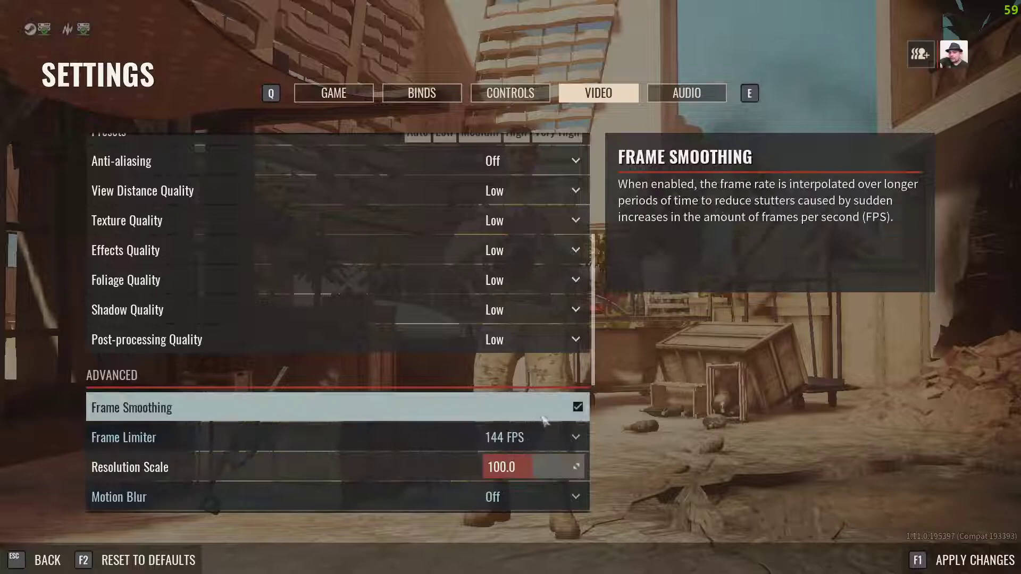
scroll(540, 420, "up", 1)
scroll(540, 420, "up", 10)
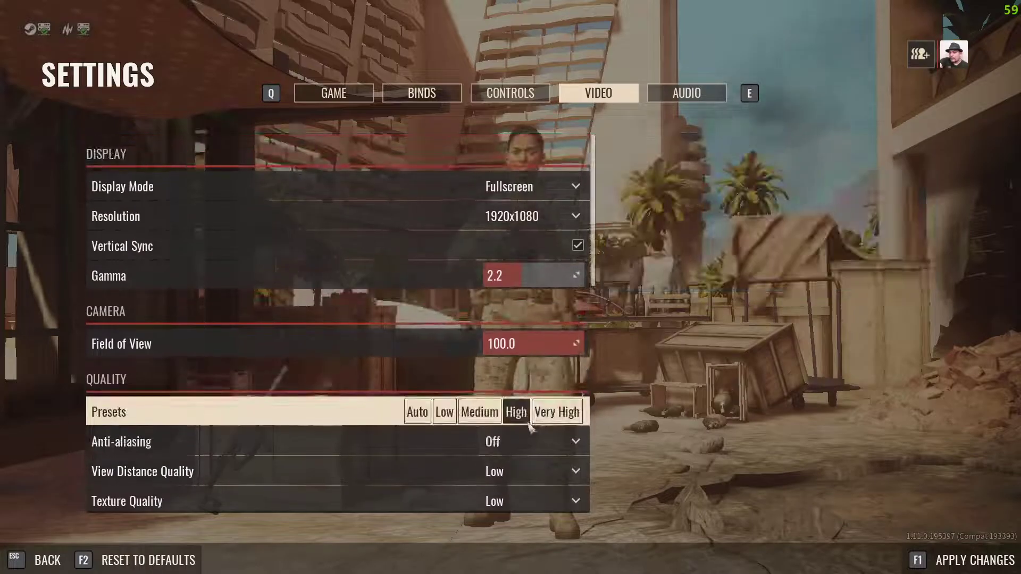